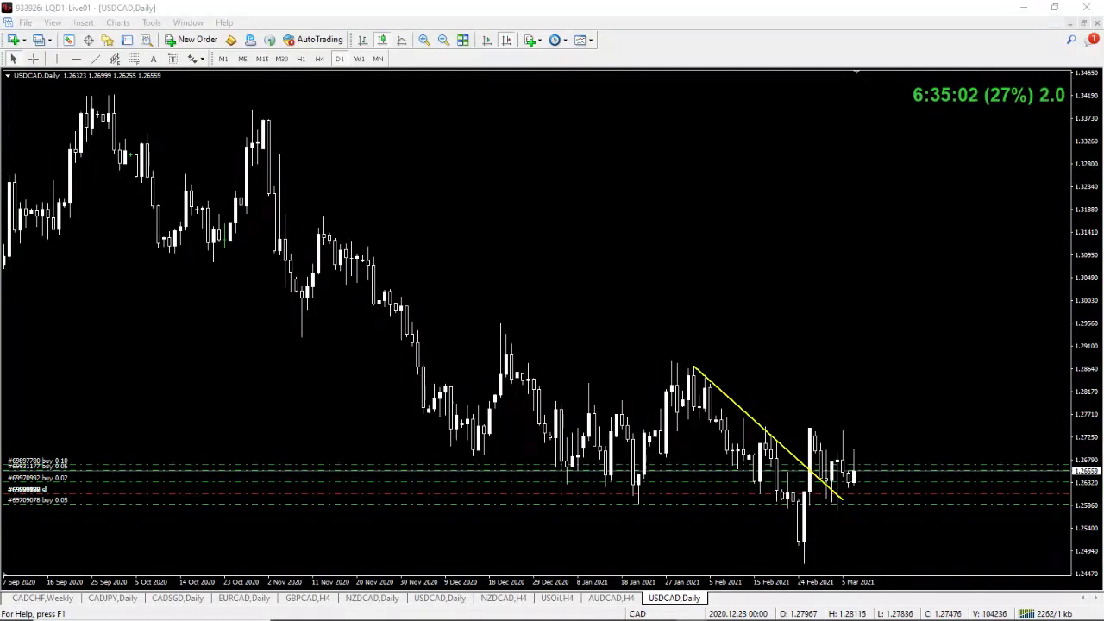
left_click(25, 22)
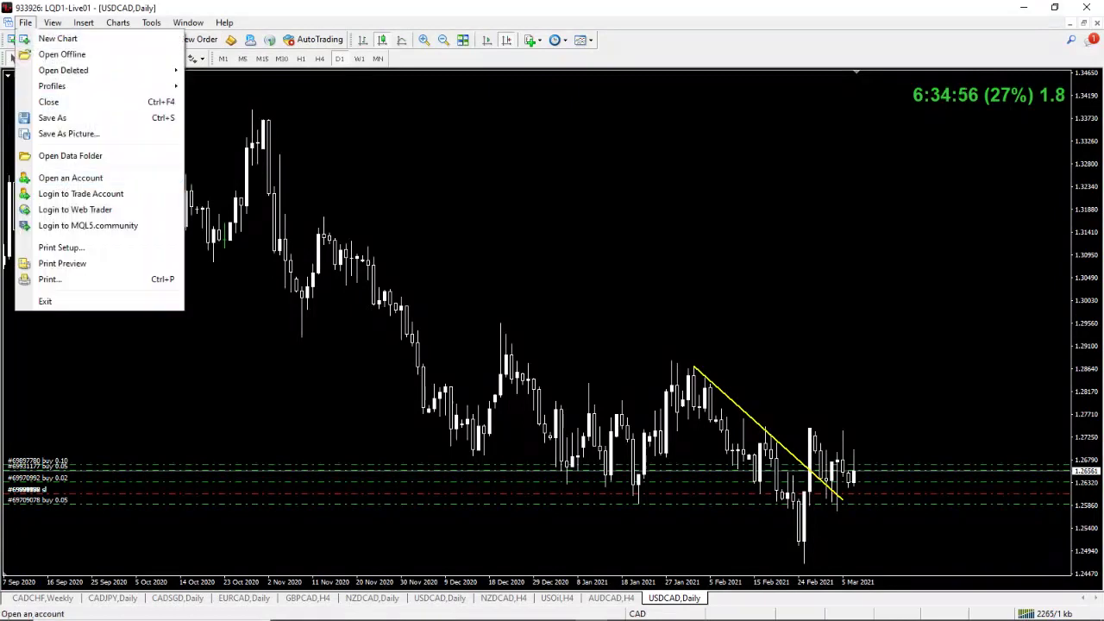
mouse_move(414, 259)
left_mouse_down()
mouse_move(525, 259)
mouse_move(415, 259)
left_mouse_up()
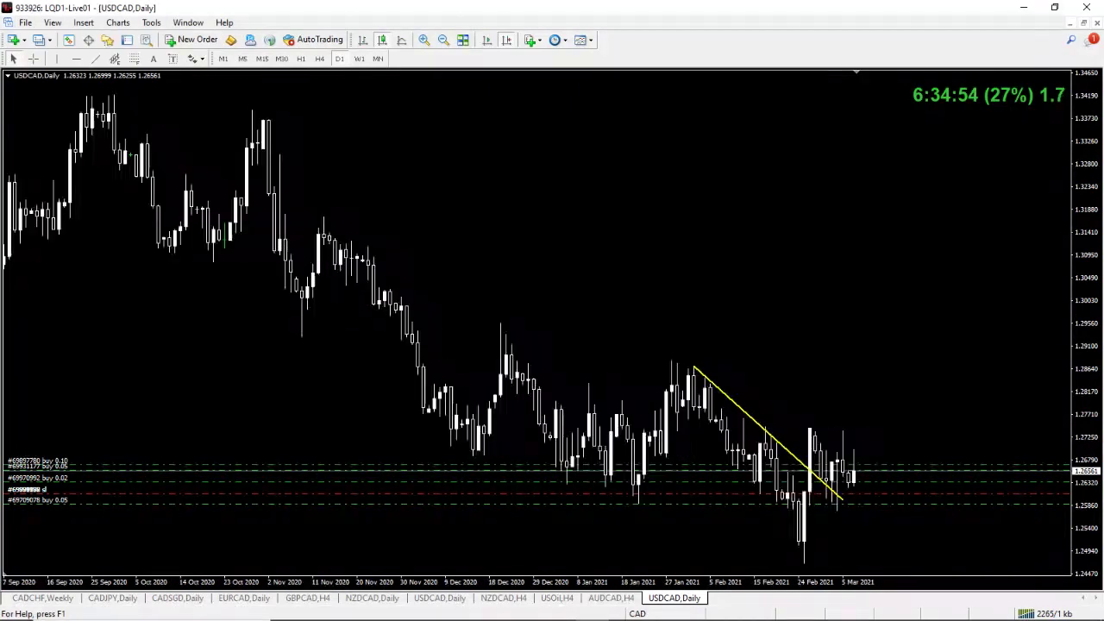
left_click(188, 23)
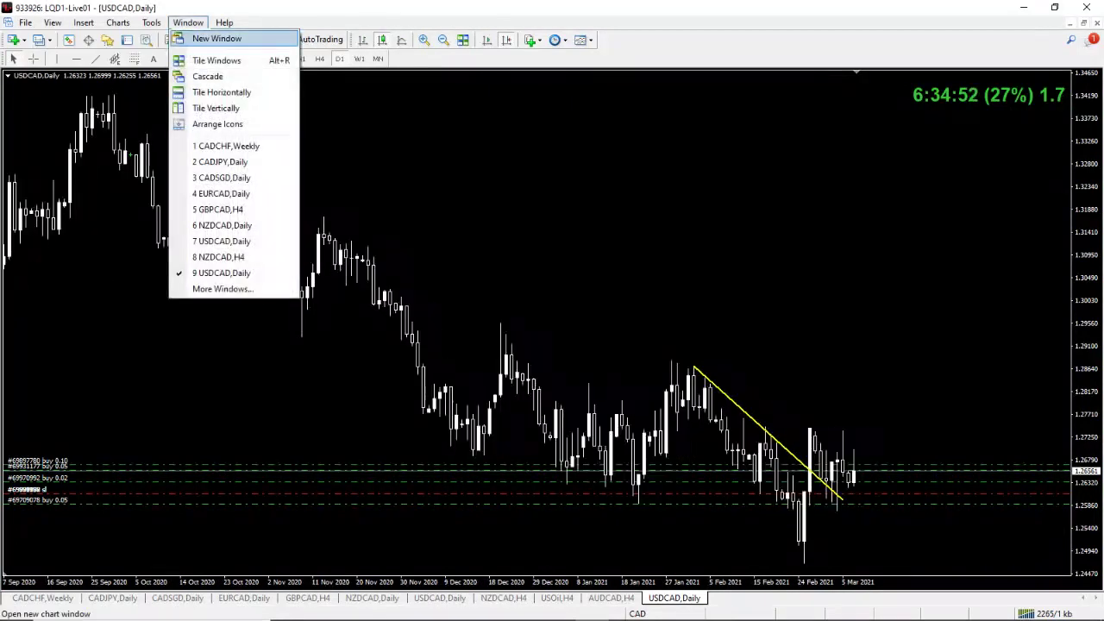
key("Left")
key("Left")
key("Right")
key("Left")
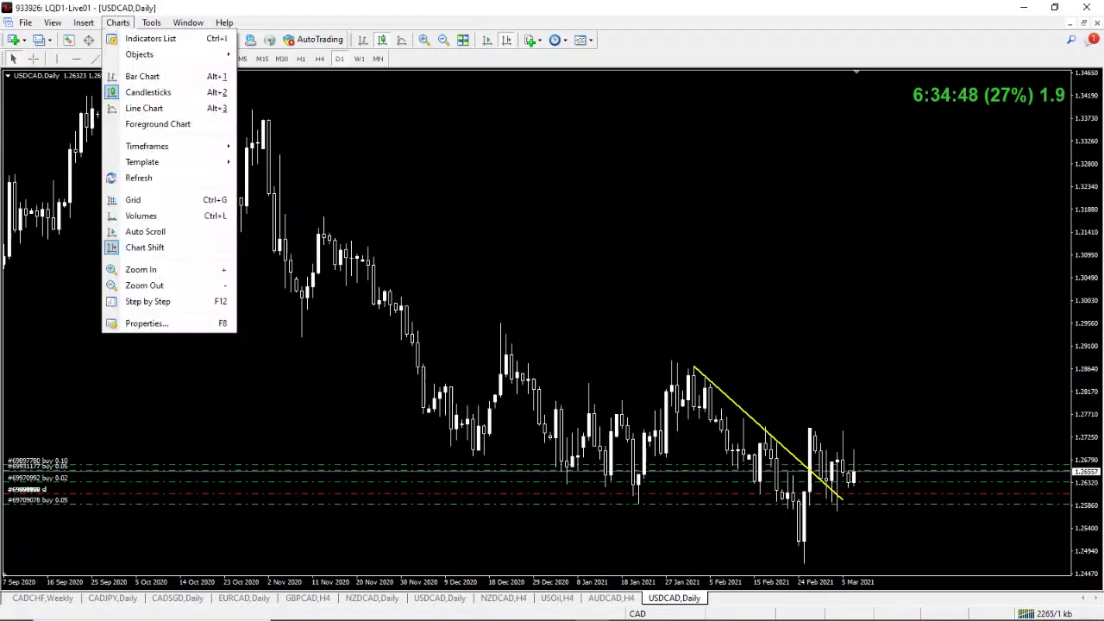
key("Left")
key("Left")
key("Left")
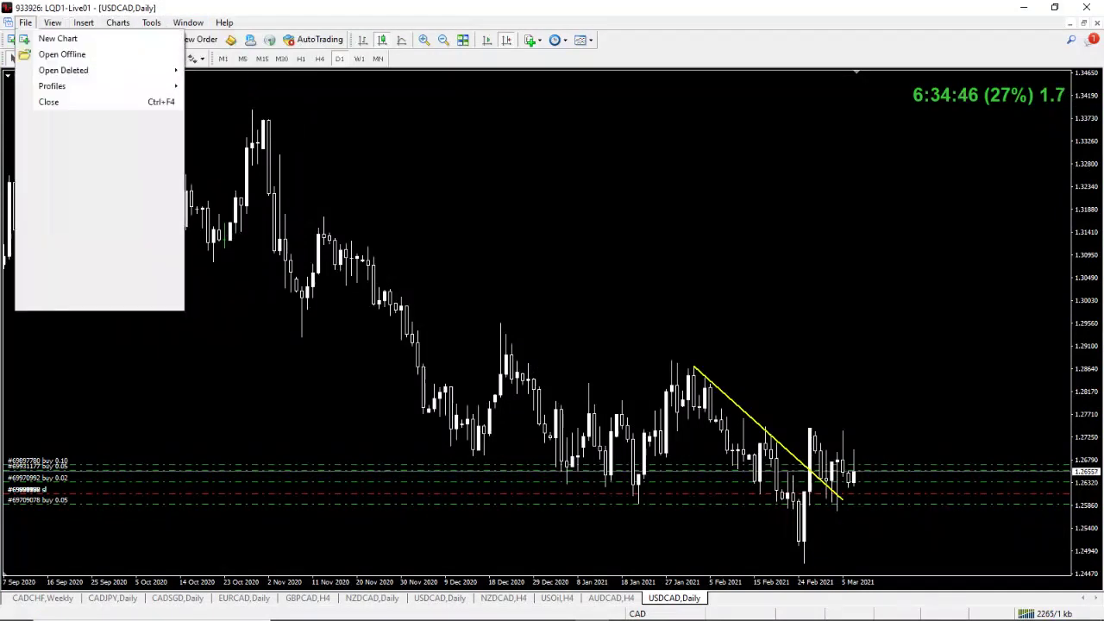
- Display the Navigator window beside the USDCAD Daily chart
key("Right")
key("Down")
key("Down")
key("Down")
key("Down")
key("Down")
key("Down")
key("Down")
key("Down")
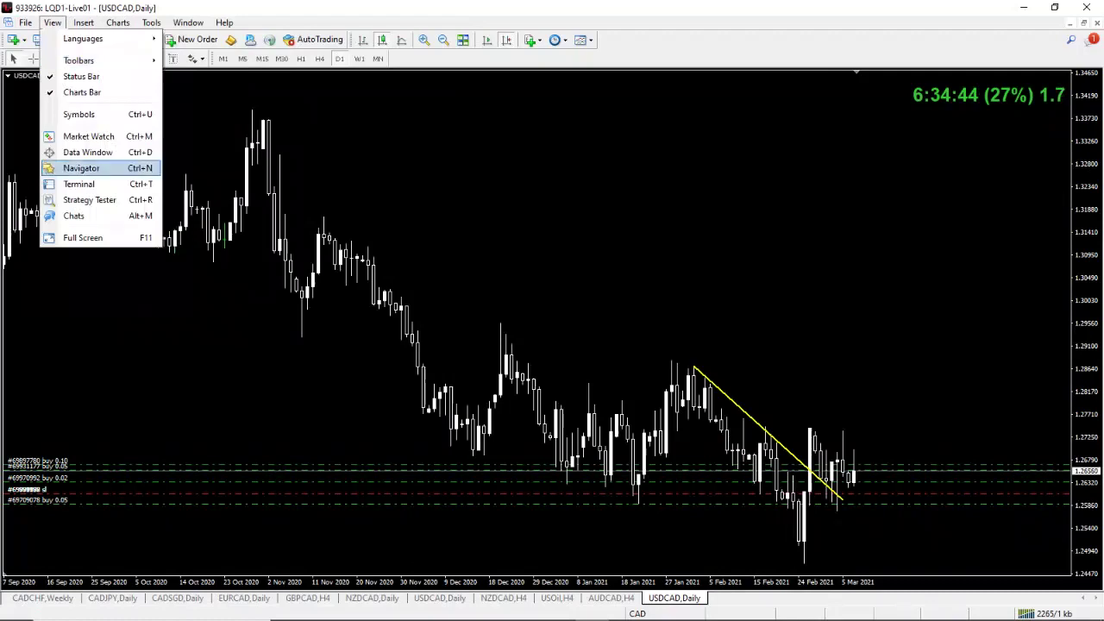
key("Return")
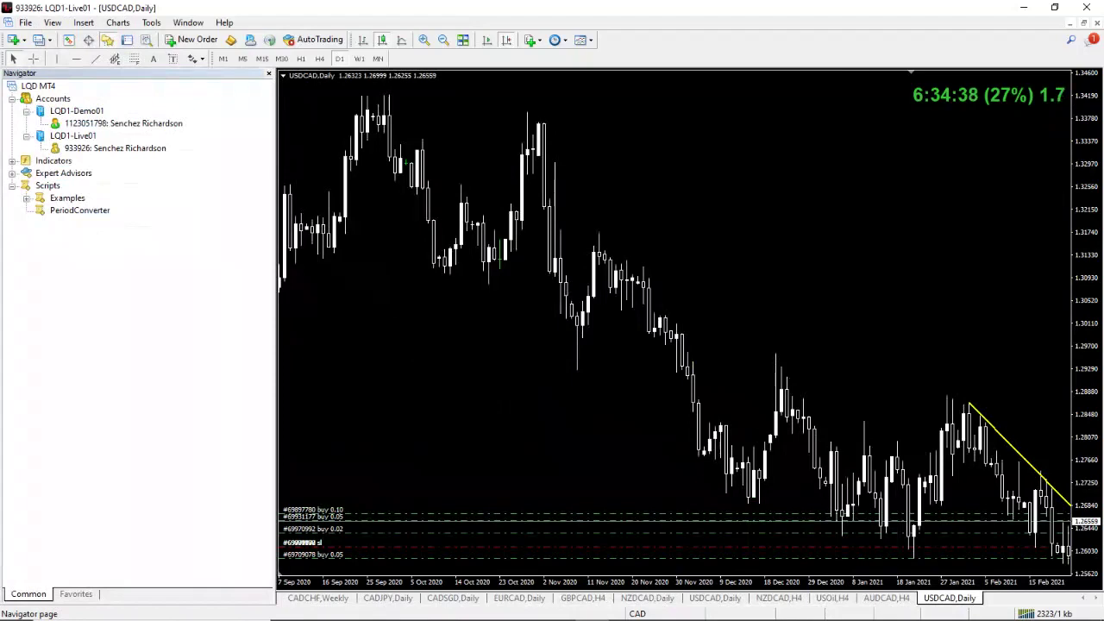
- Launch the PeriodConverter script on the USDCAD Daily chart, agreeing to stop the instance already running there
left_click(13, 186)
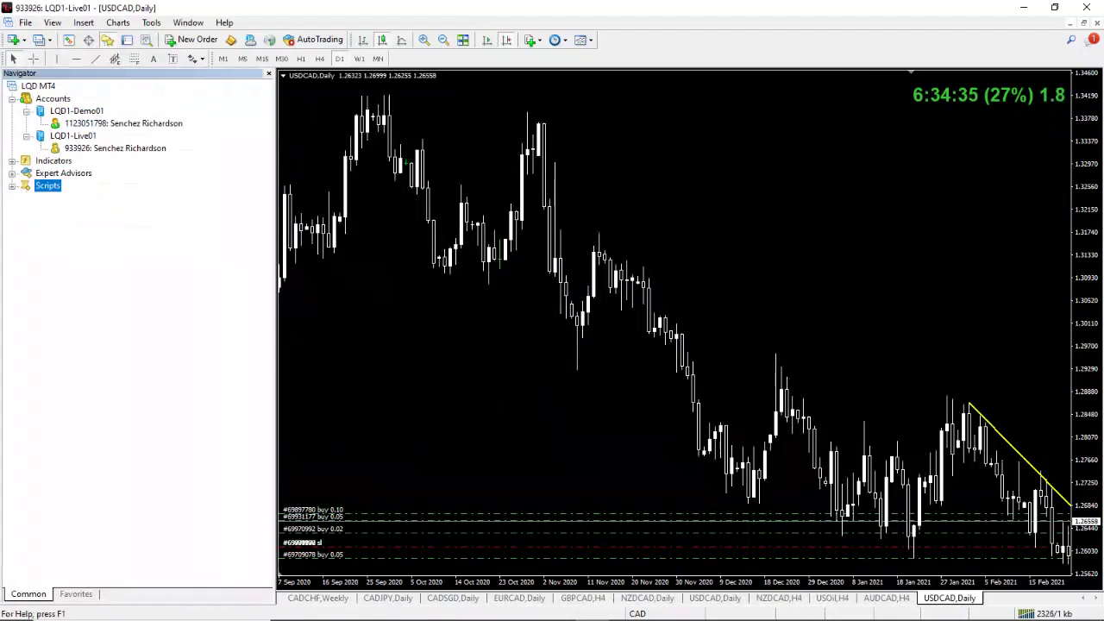
left_click(12, 186)
left_click(79, 211)
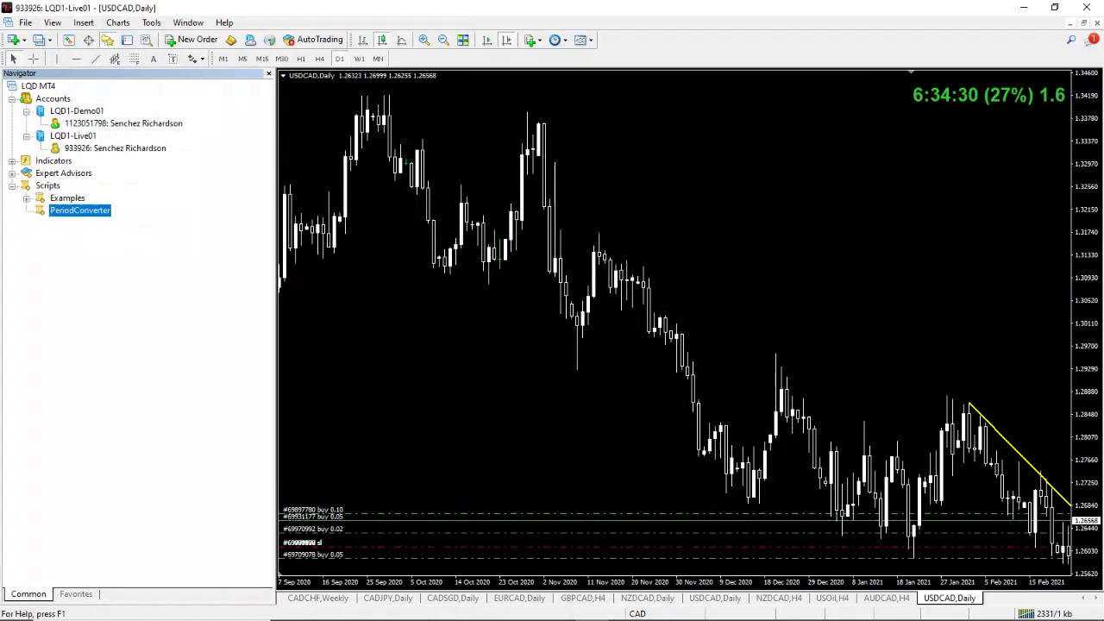
key("Return")
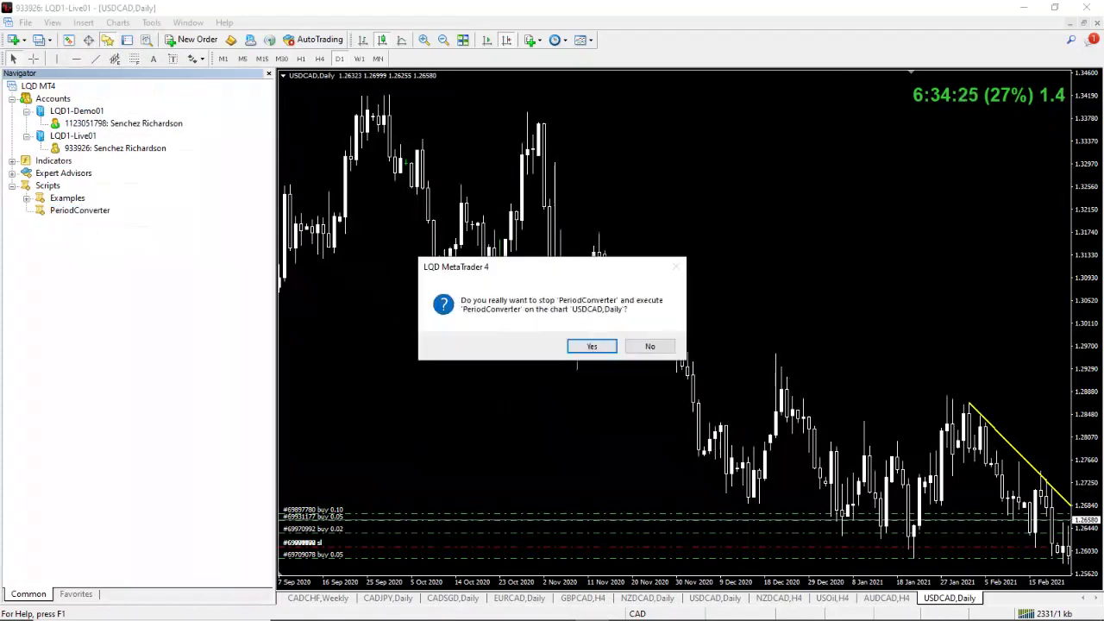
key("Return")
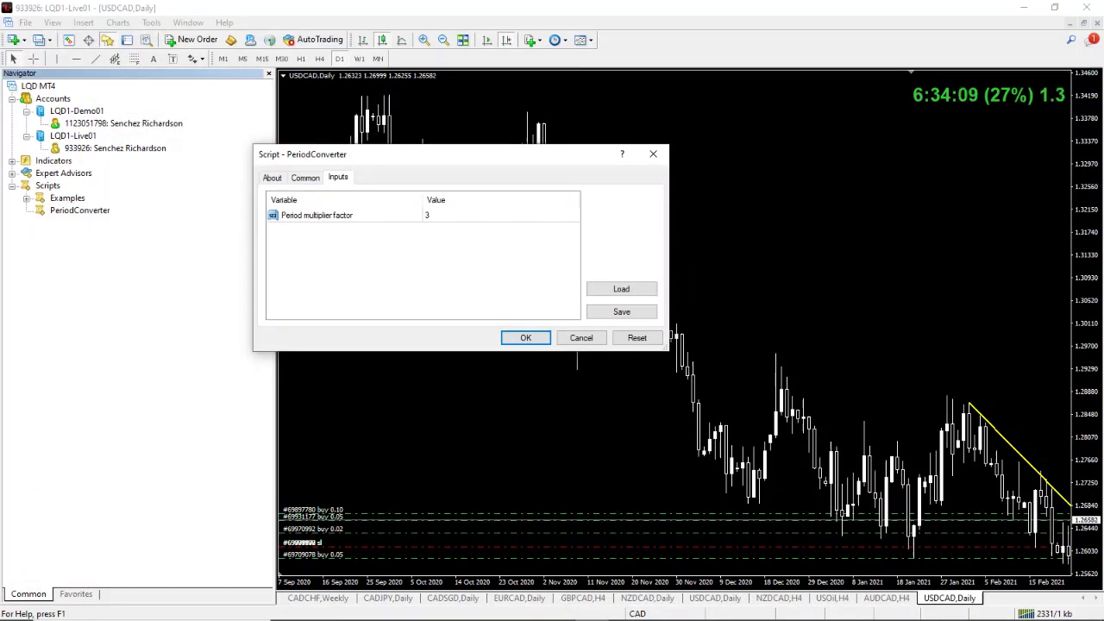
- Run PeriodConverter with a period multiplier factor of 3, and hide the Navigator
key("ctrl+Tab")
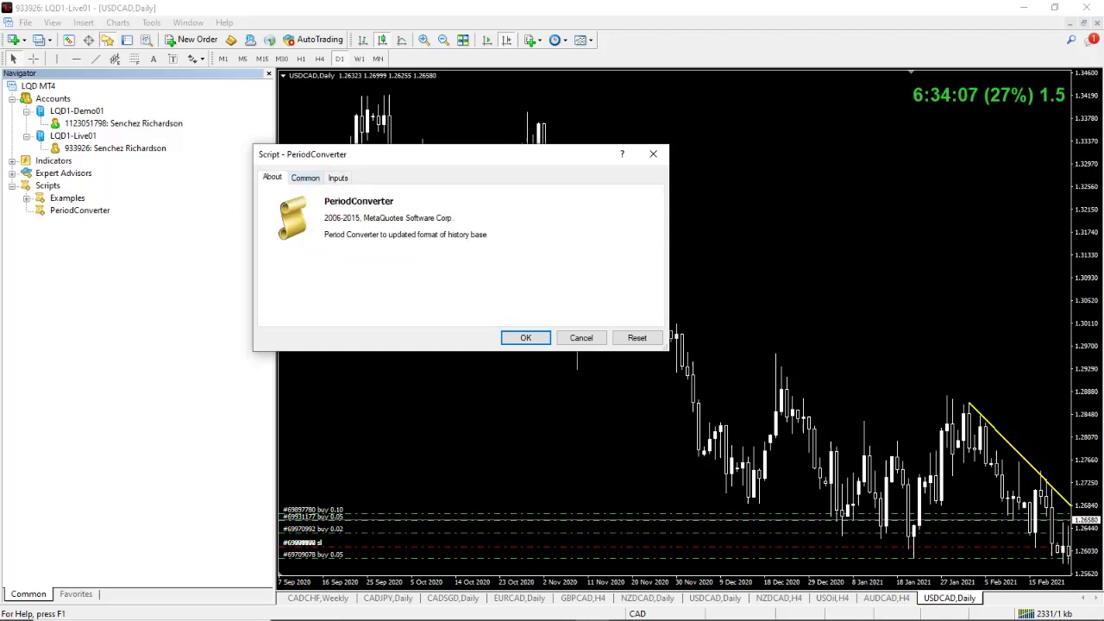
key("ctrl+Tab")
key("ctrl+Tab")
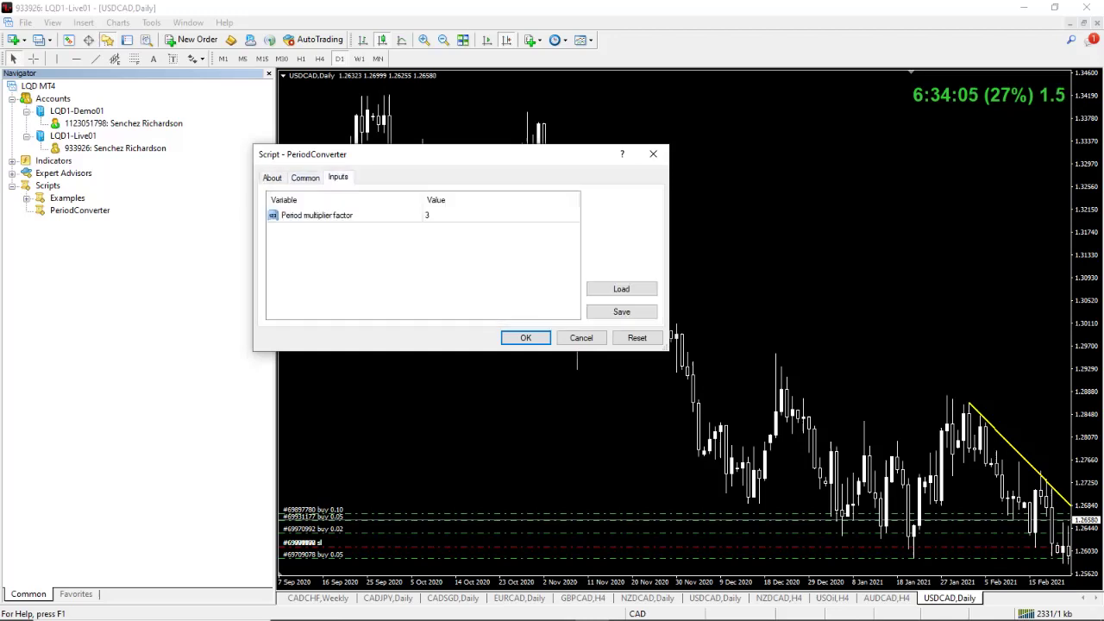
left_click(431, 215)
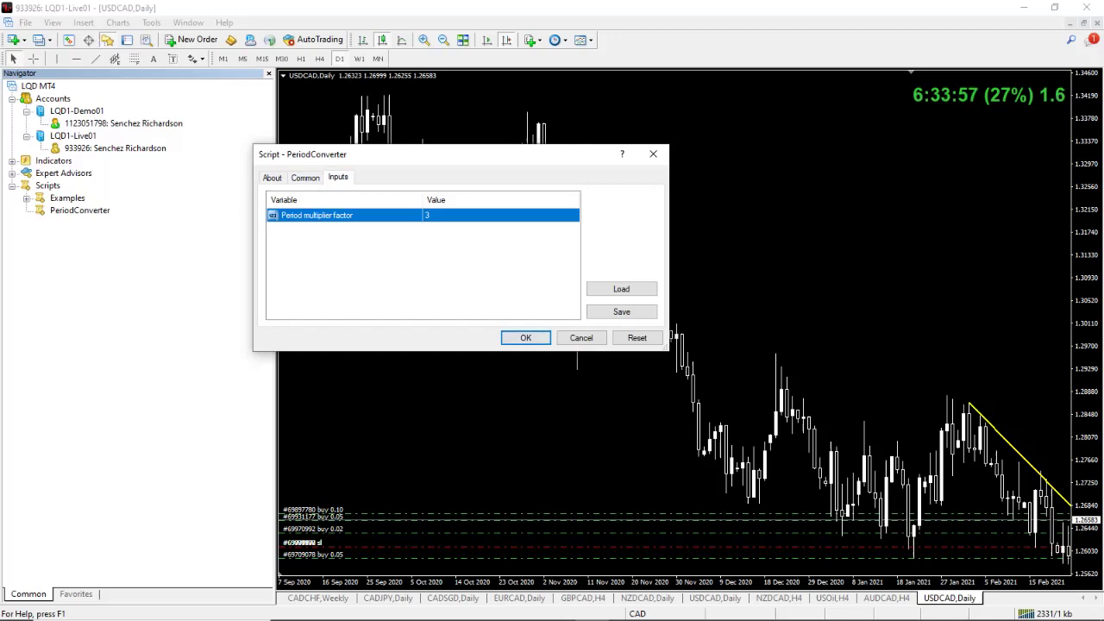
key("Return")
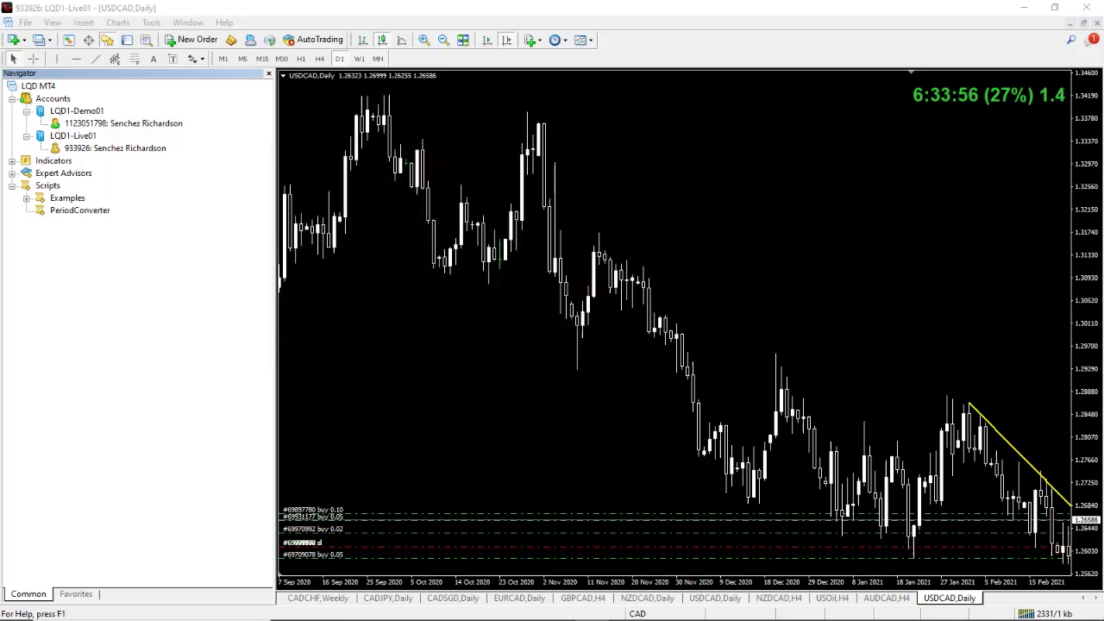
key("ctrl+n")
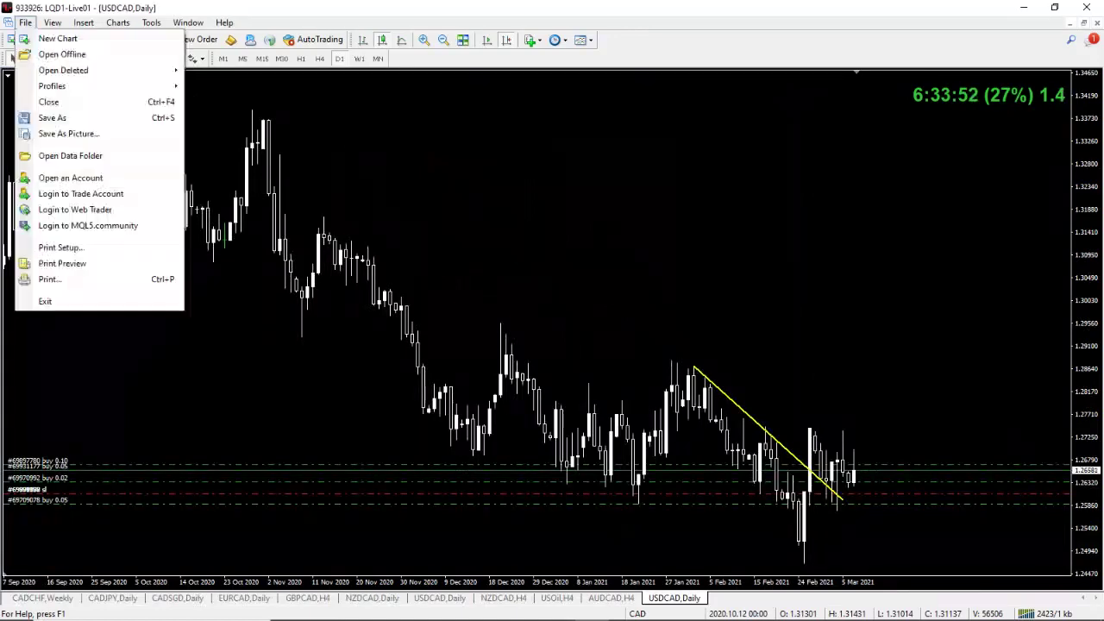
left_click(26, 22)
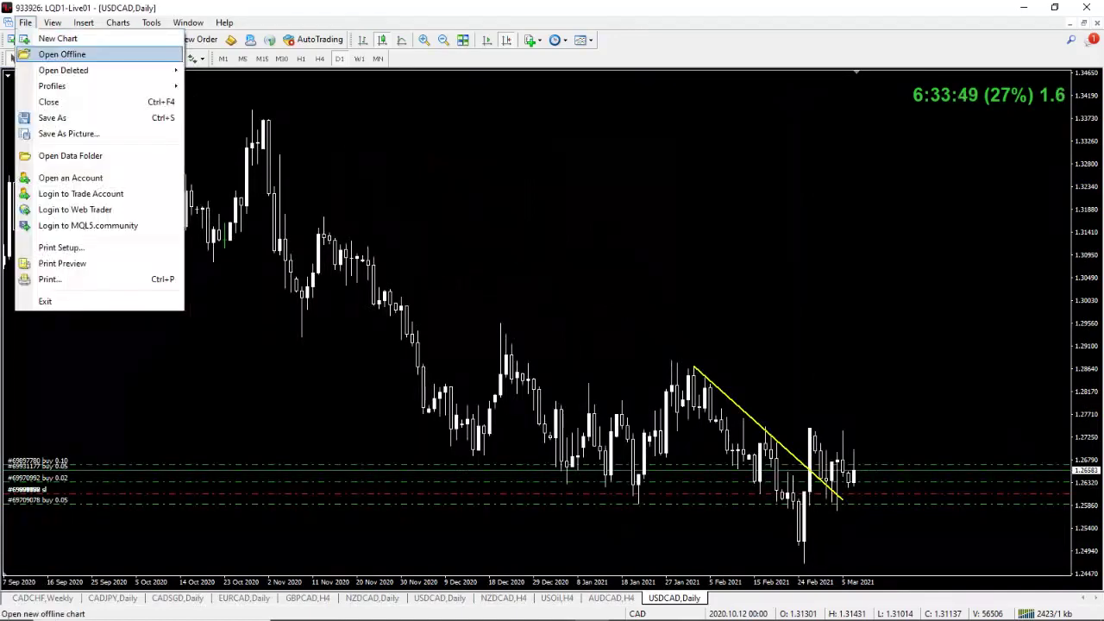
left_click(62, 54)
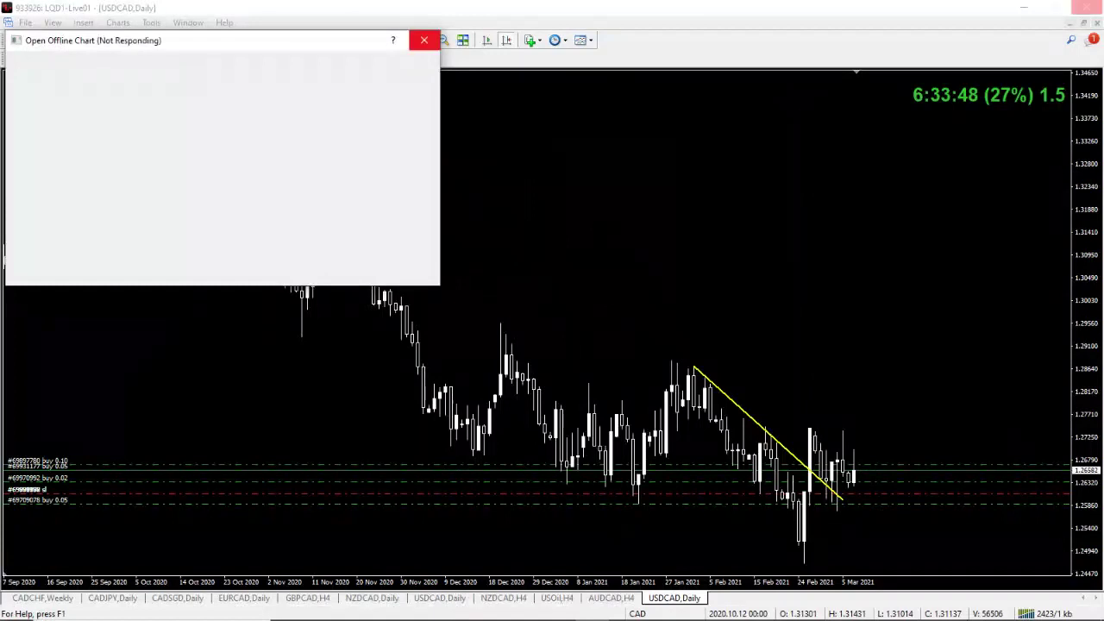
left_click(424, 40)
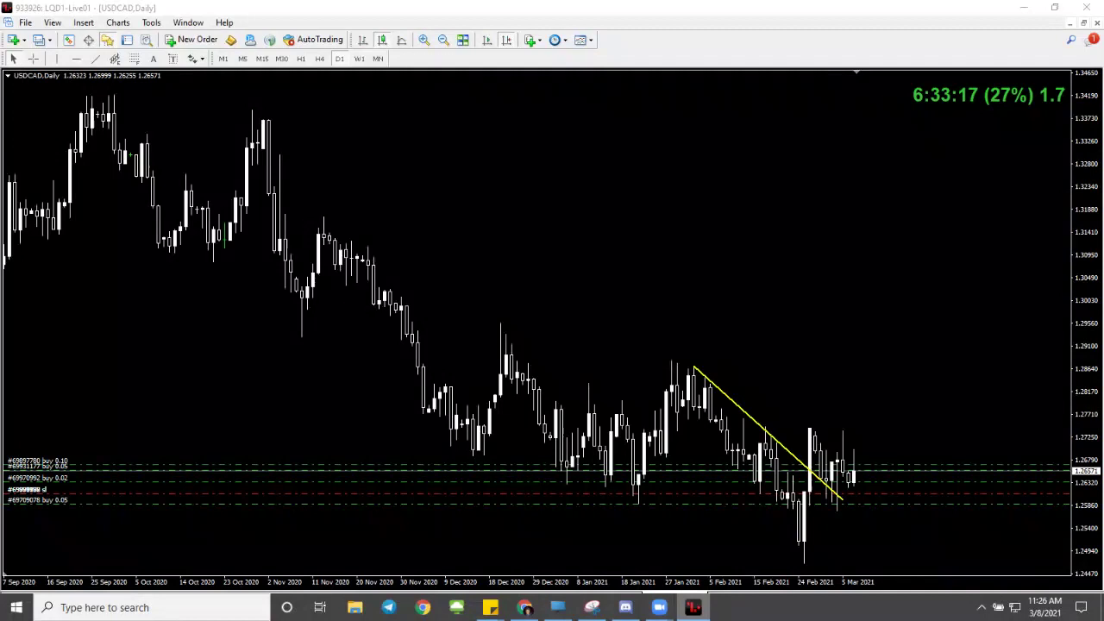
mouse_move(693, 607)
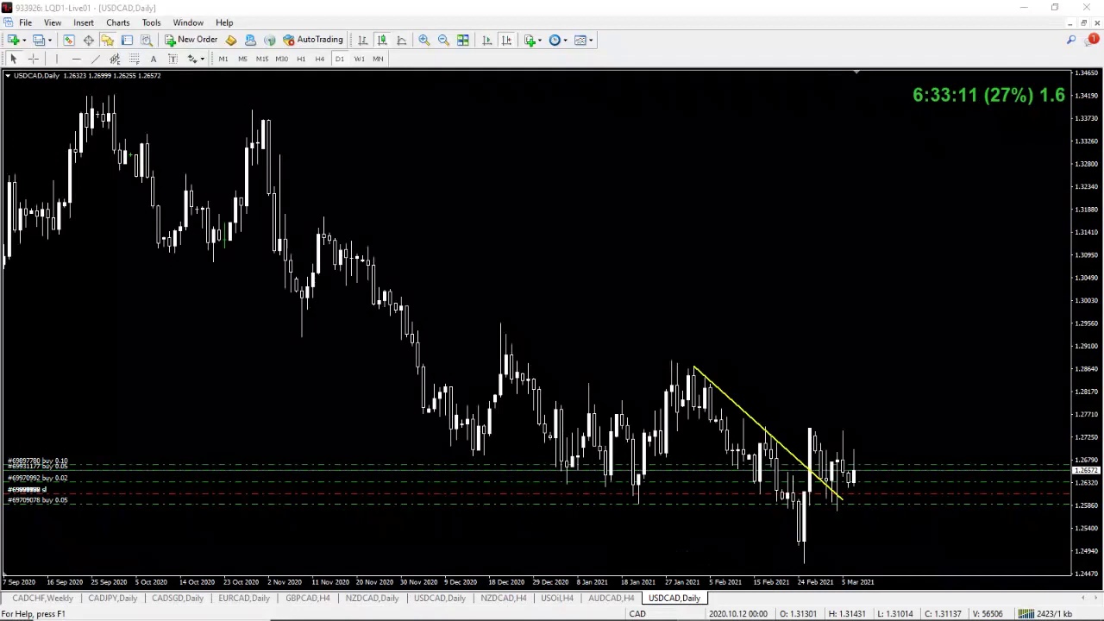
- Open the USDCAD,D3 history data as an offline chart
key("alt+f")
key("o")
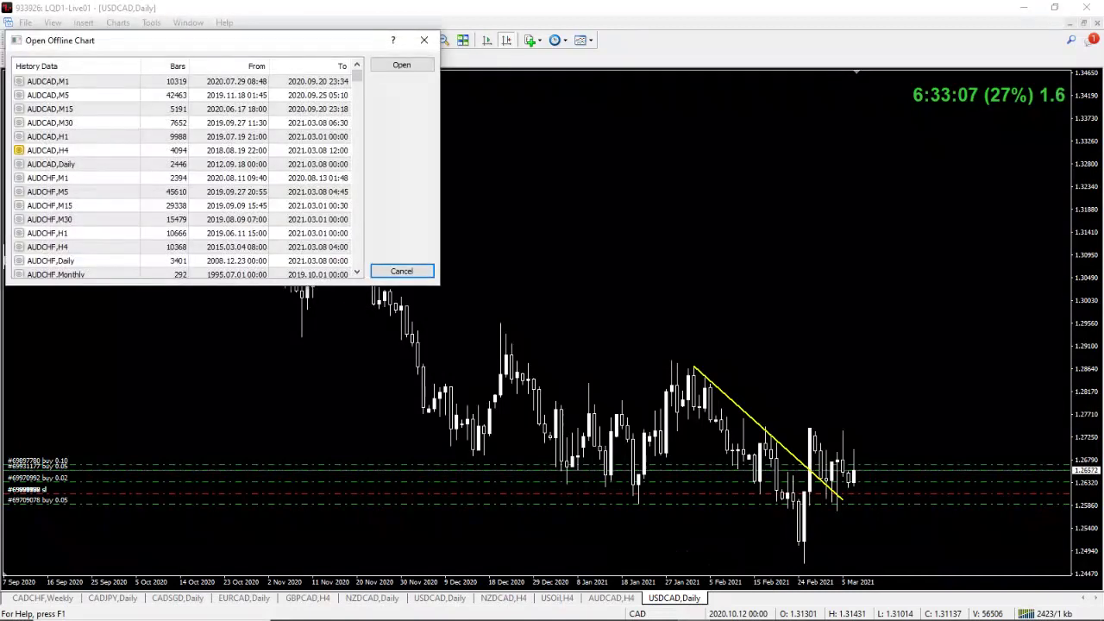
left_click(73, 219)
scroll(74, 216, "down", 15)
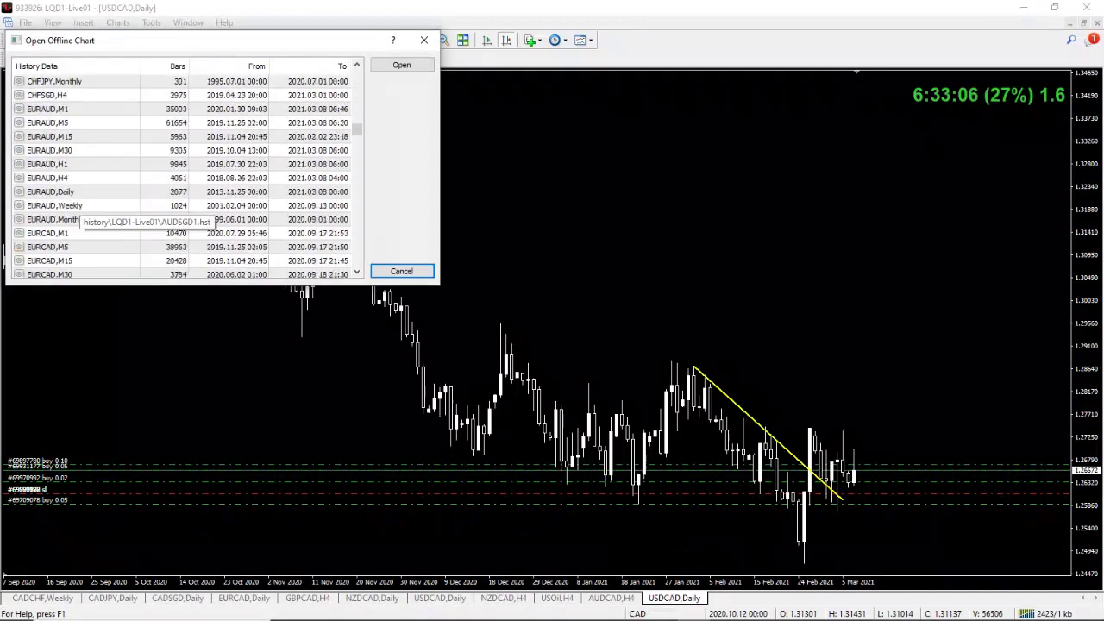
scroll(74, 216, "down", 20)
left_click(50, 81)
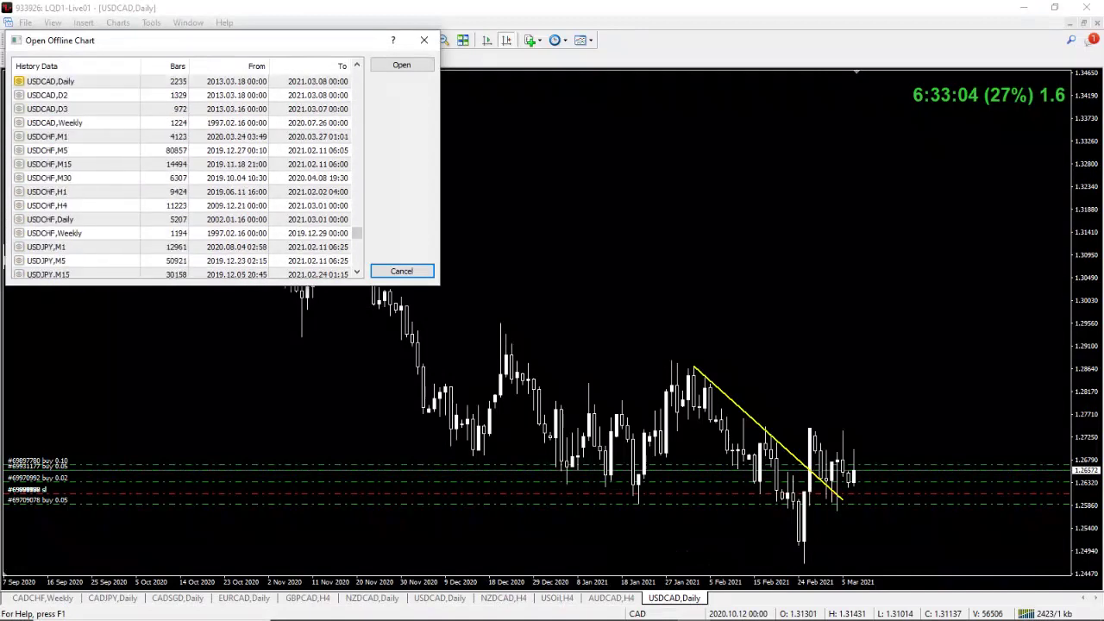
scroll(185, 173, "down", 2)
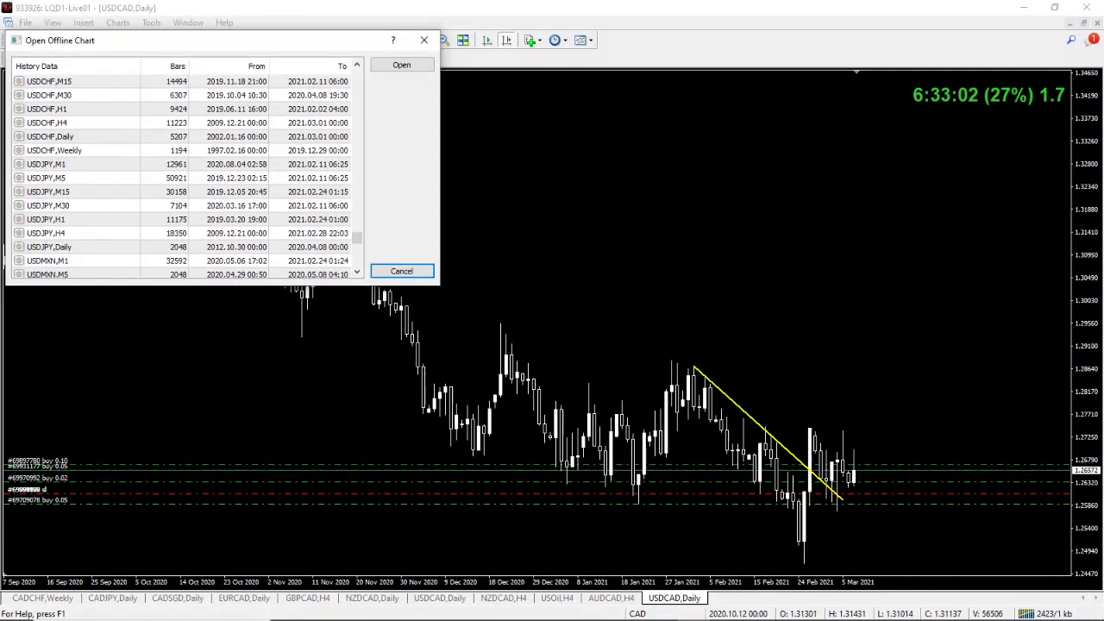
scroll(186, 172, "down", 1)
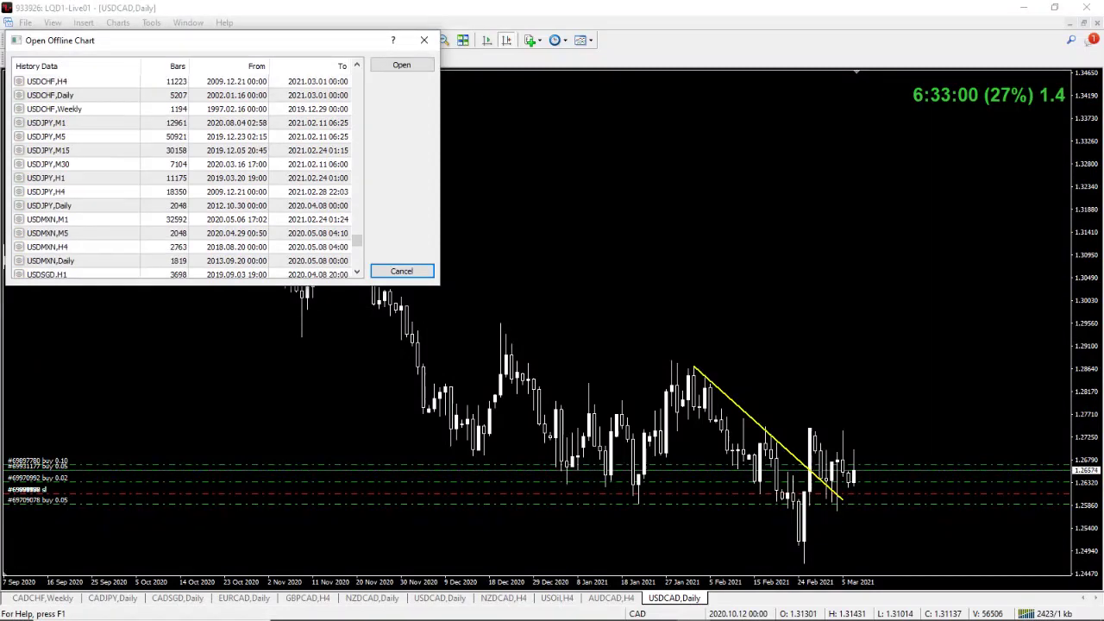
scroll(185, 177, "up", 2)
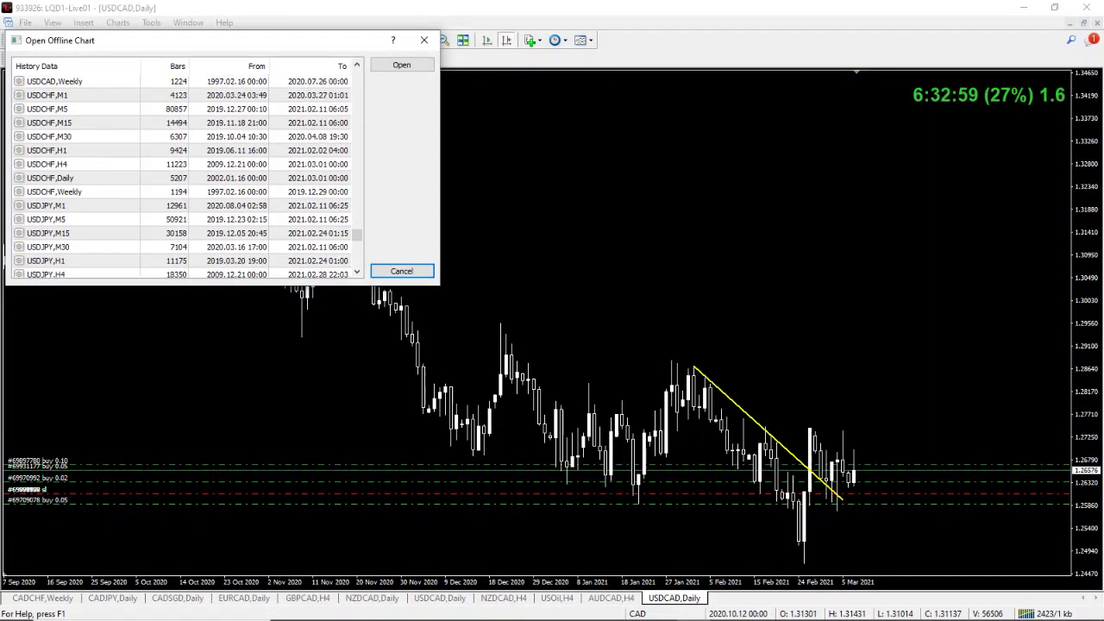
scroll(185, 177, "up", 1)
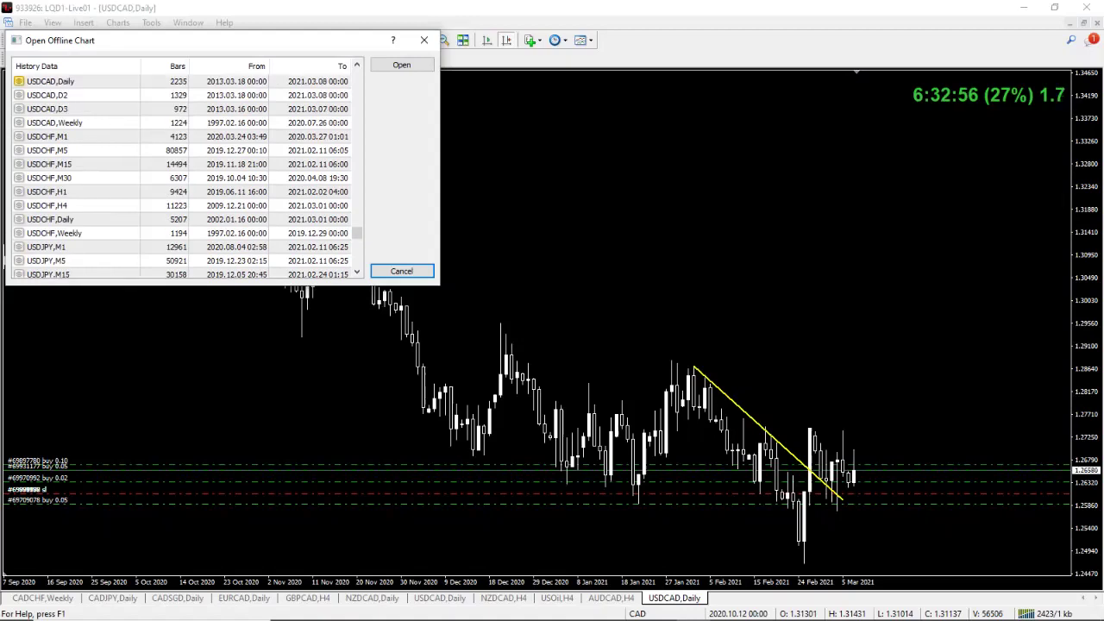
left_click(49, 109)
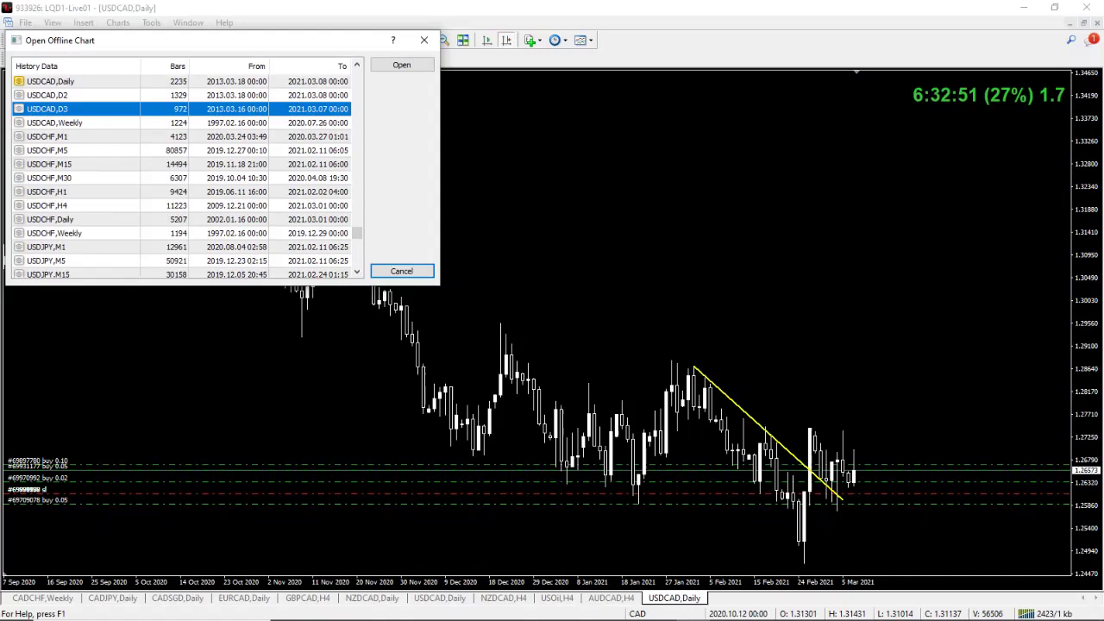
left_click(402, 65)
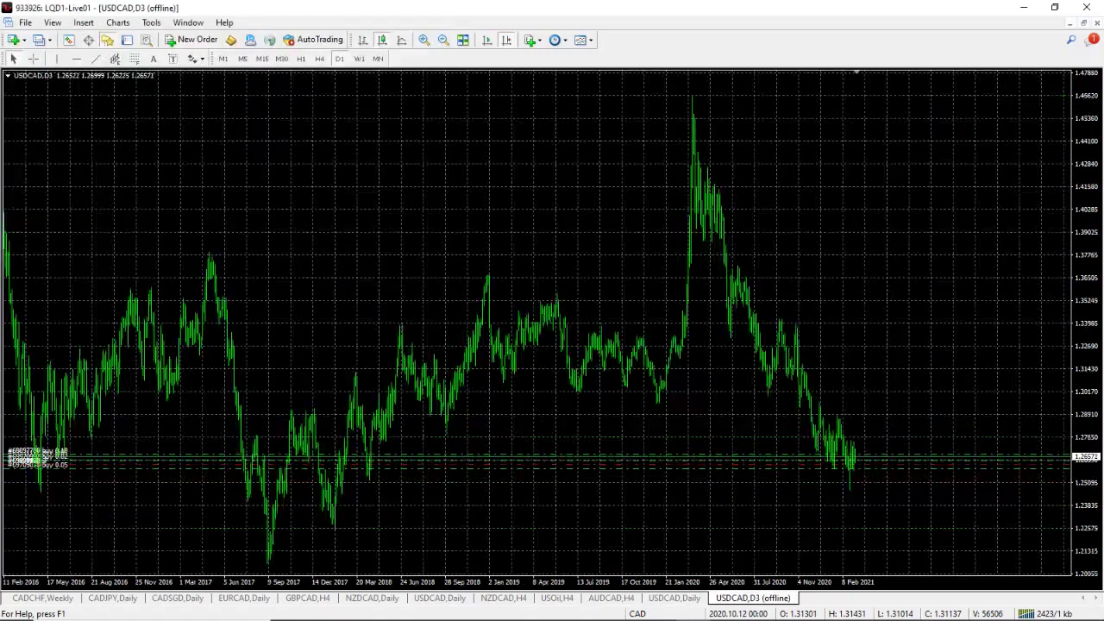
- Apply the Naked Forex template to the offline USDCAD,D3 chart
right_click(160, 157)
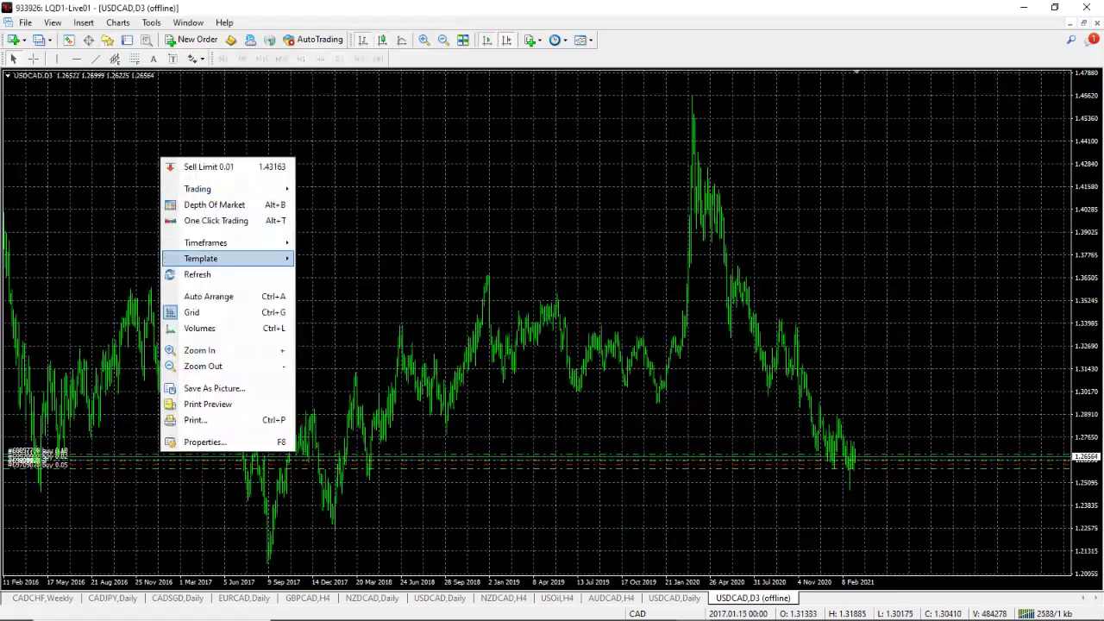
mouse_move(215, 258)
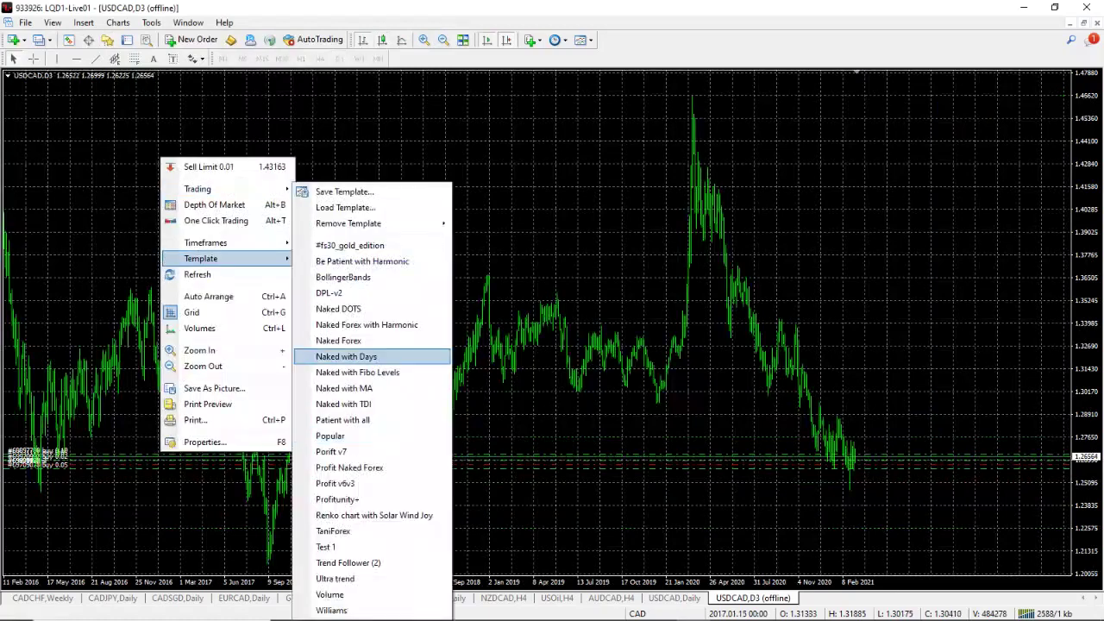
left_click(345, 341)
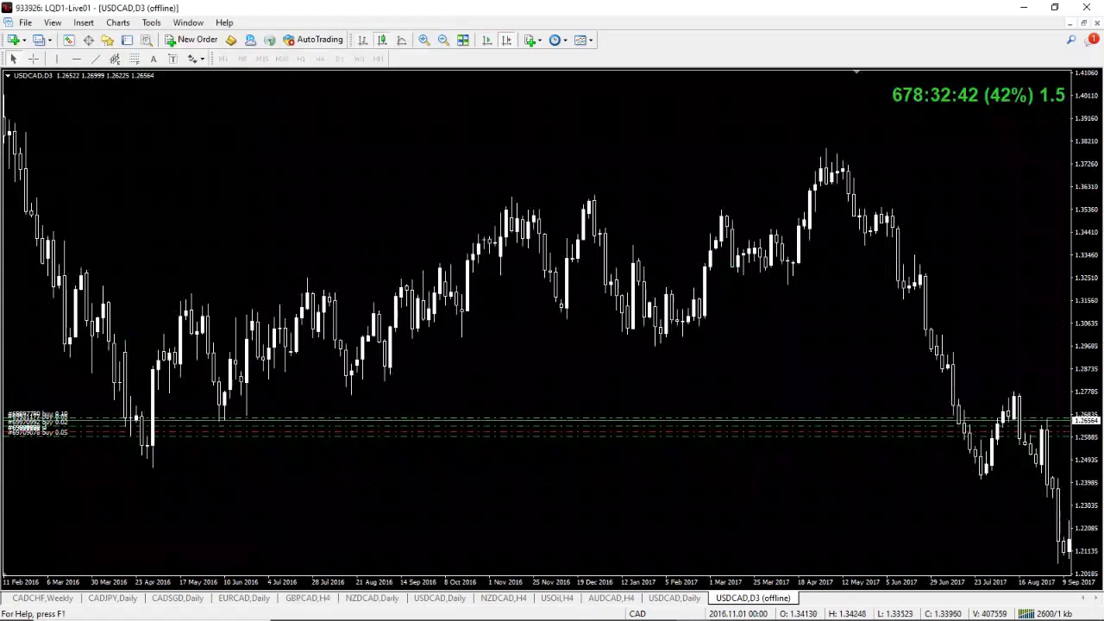
- Examine the most recent three-day candles around the late February 2021 low up close with the crosshair
scroll(511, 328, "down", 15)
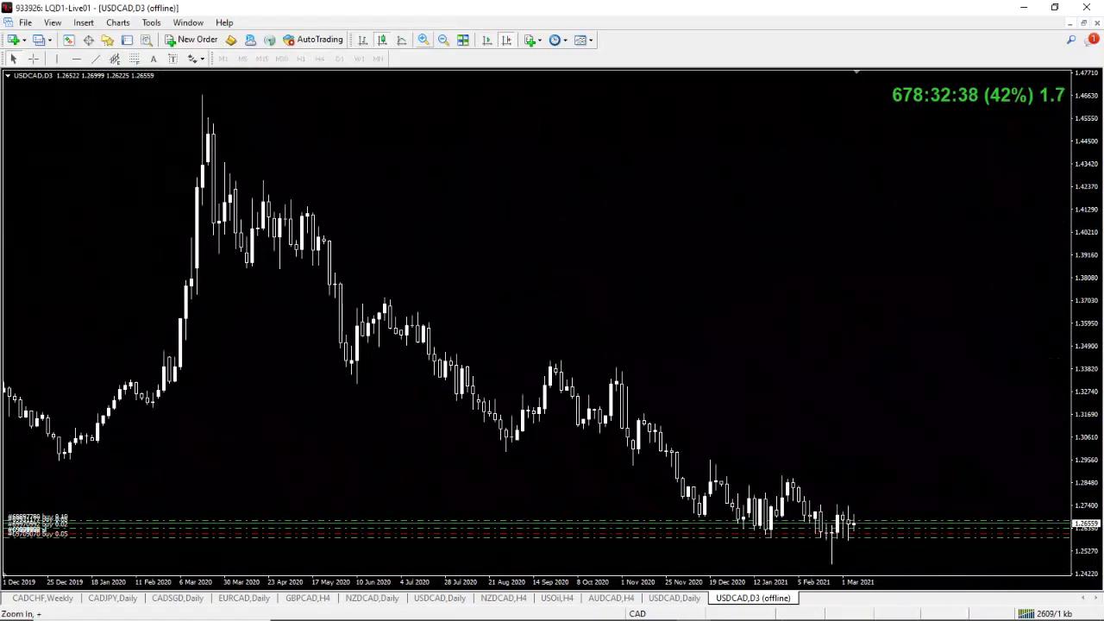
left_click(424, 40)
scroll(677, 345, "down", 5)
middle_click(799, 522)
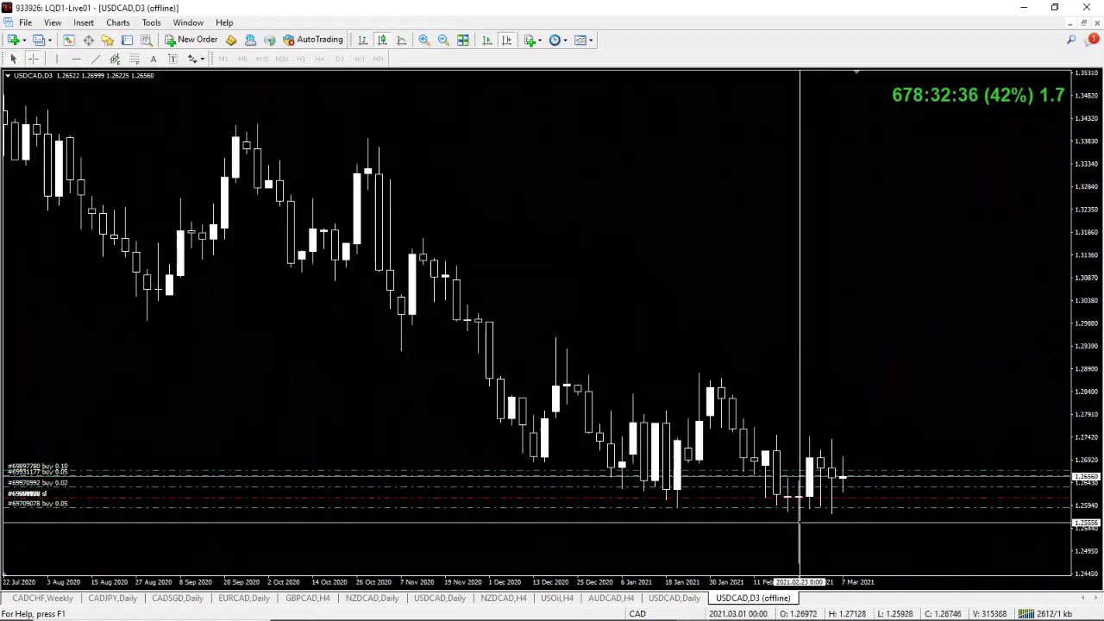
left_click(801, 512)
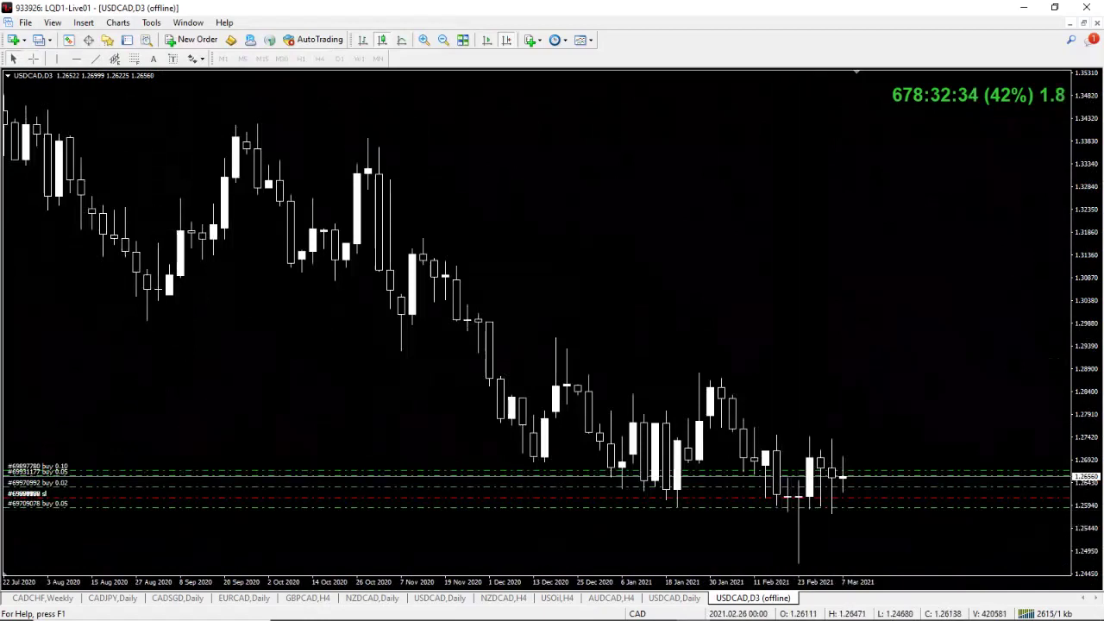
- Enlarge the candles on the offline USDCAD,D3 chart and review the three-day price action from autumn 2020 to early March 2021
left_click(424, 39)
scroll(604, 337, "down", 5)
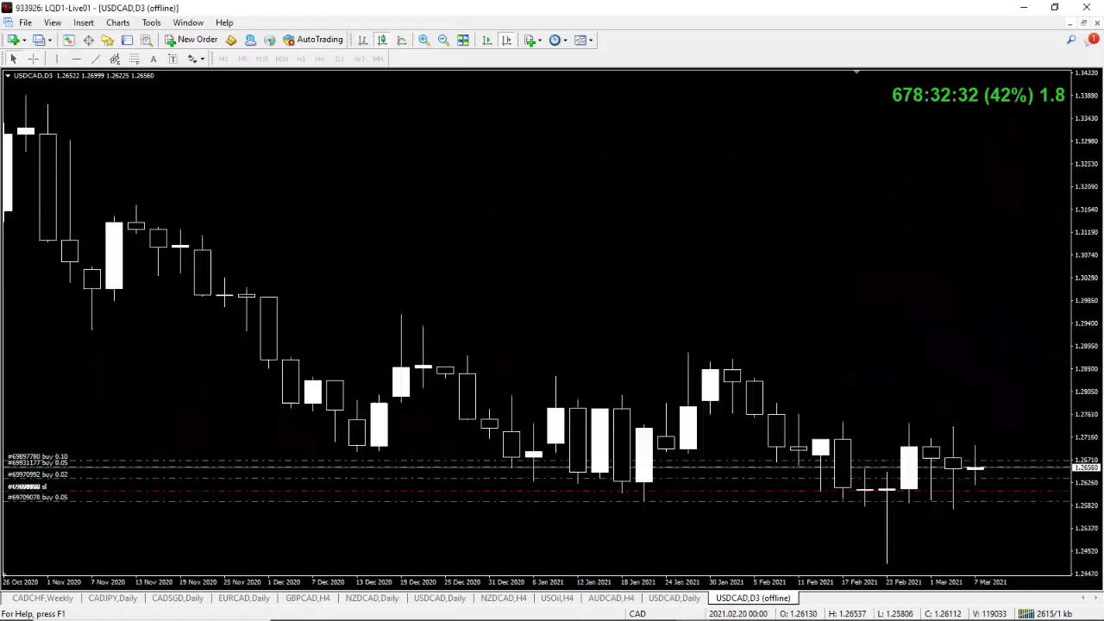
middle_click(787, 505)
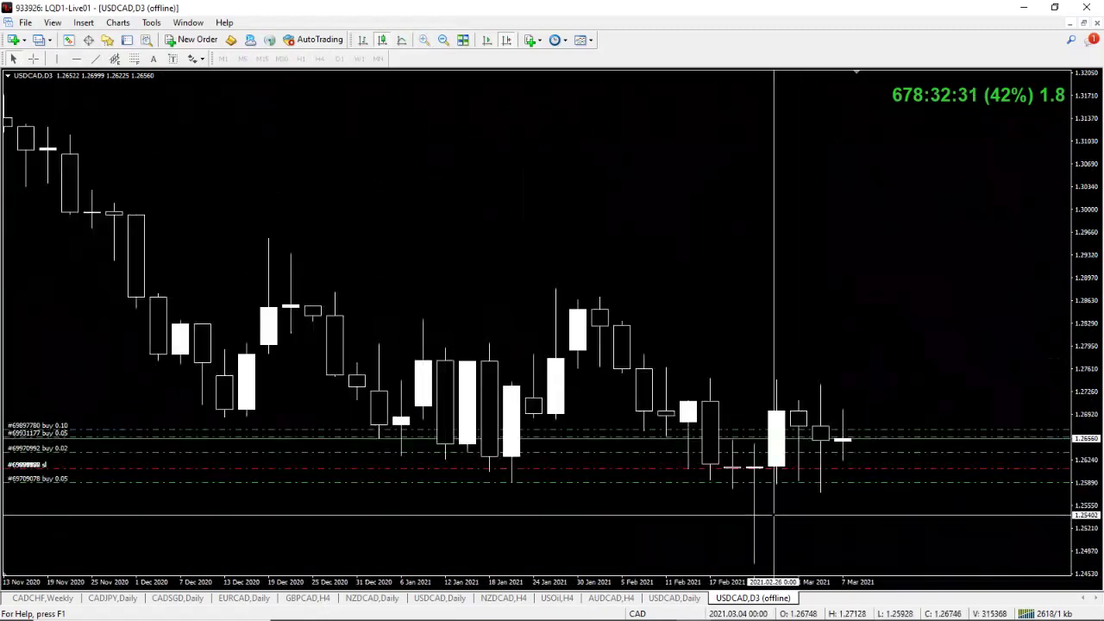
left_click(774, 520)
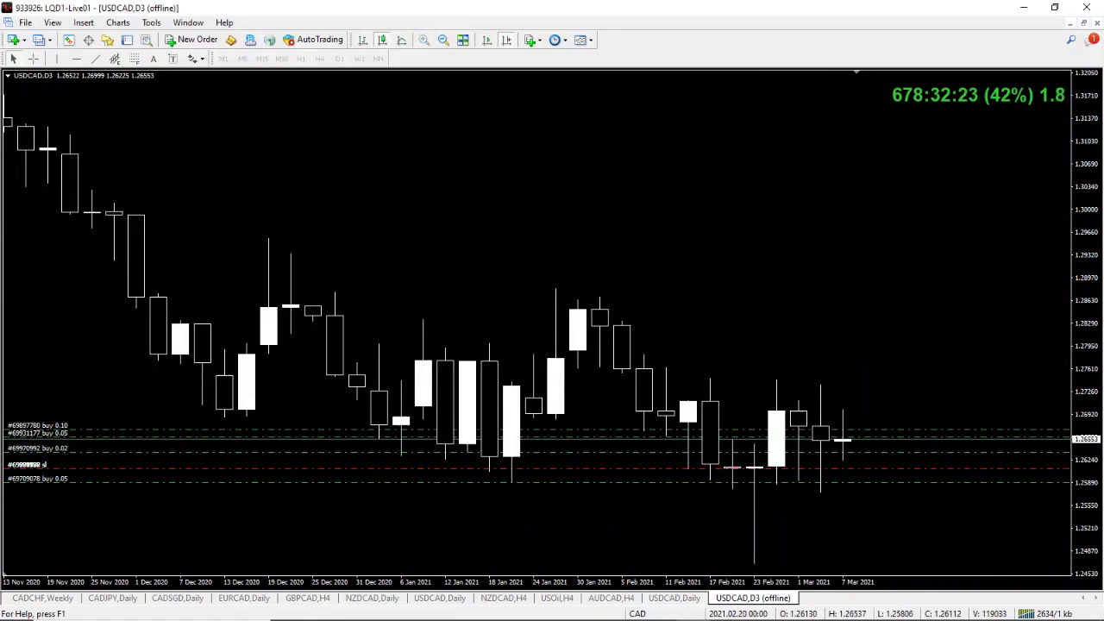
left_click(25, 23)
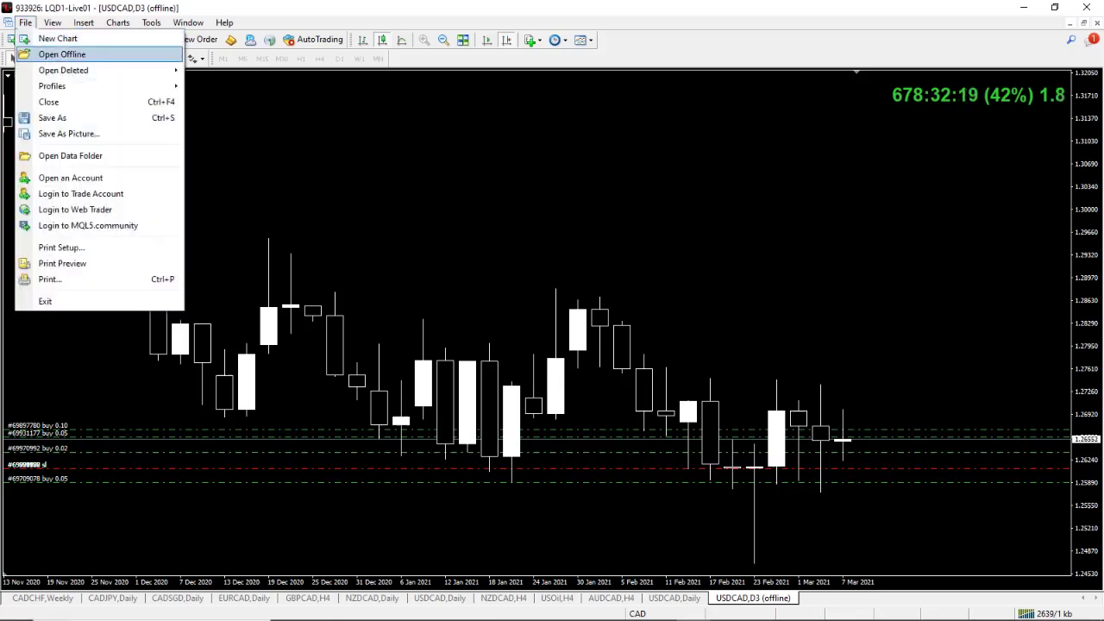
left_click(260, 285)
left_click_drag(261, 284, 591, 518)
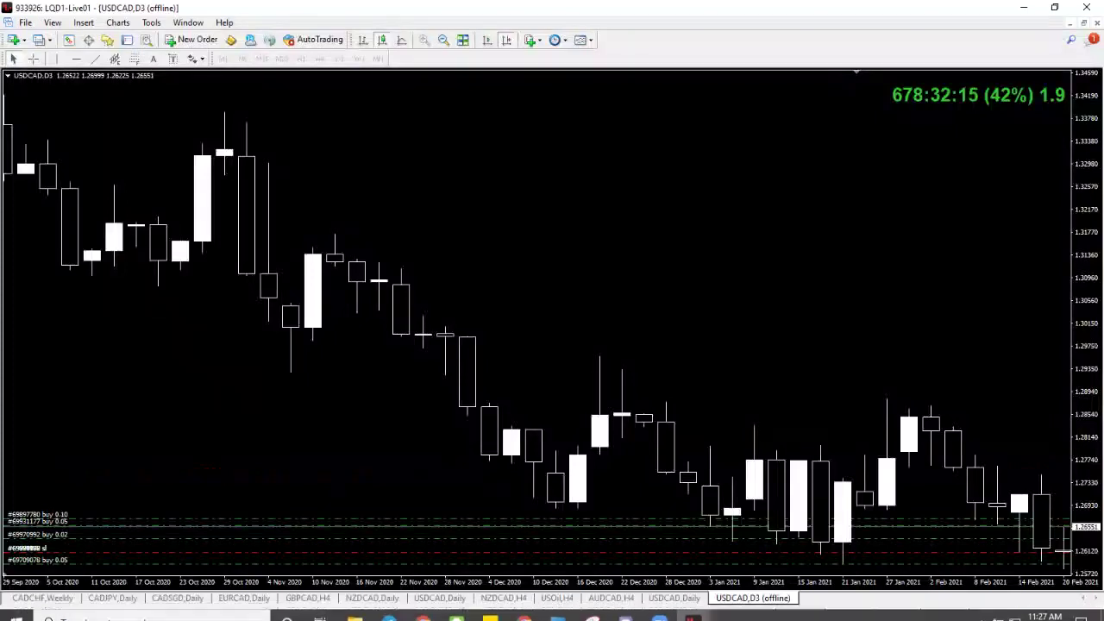
left_click_drag(1041, 388, 710, 388)
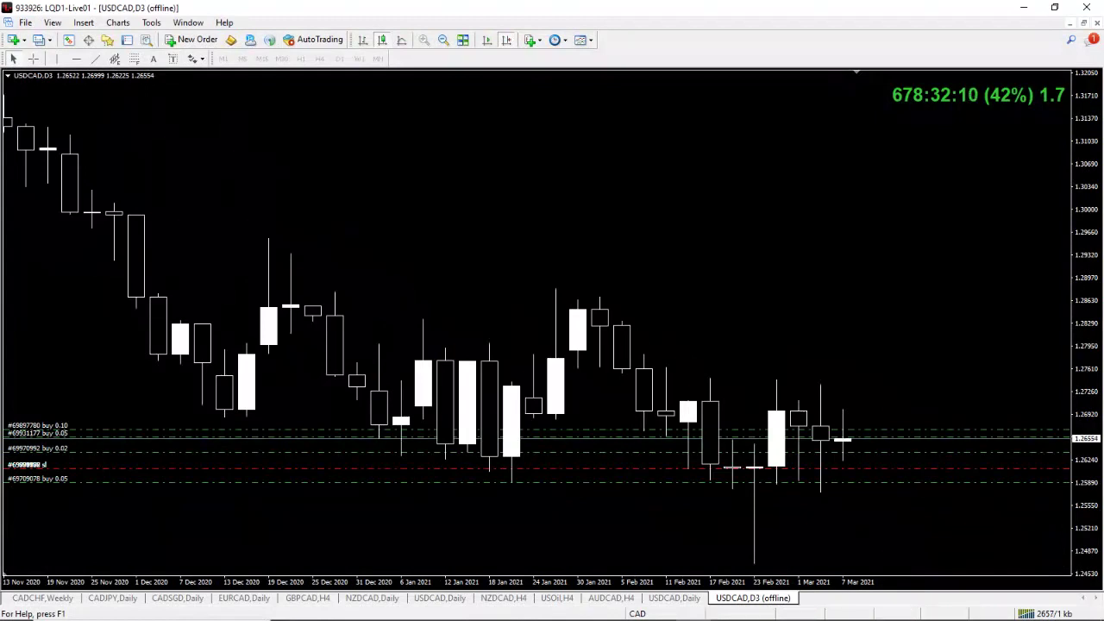
- Close the offline USDCAD,D3 chart and return to the USDCAD daily chart
key("ctrl+F4")
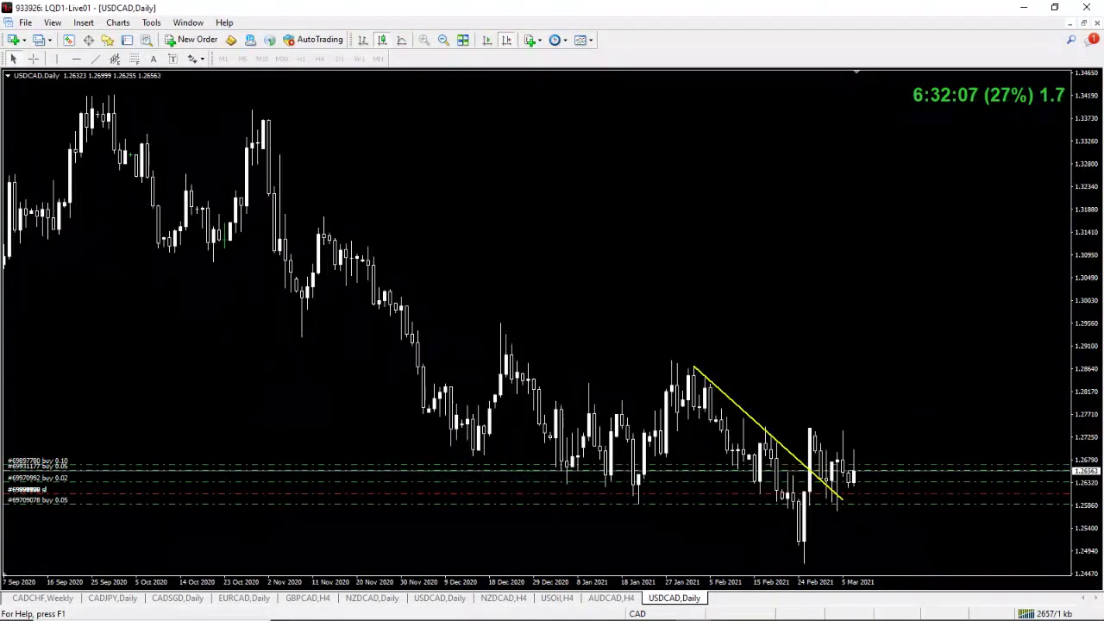
left_click_drag(837, 345, 926, 345)
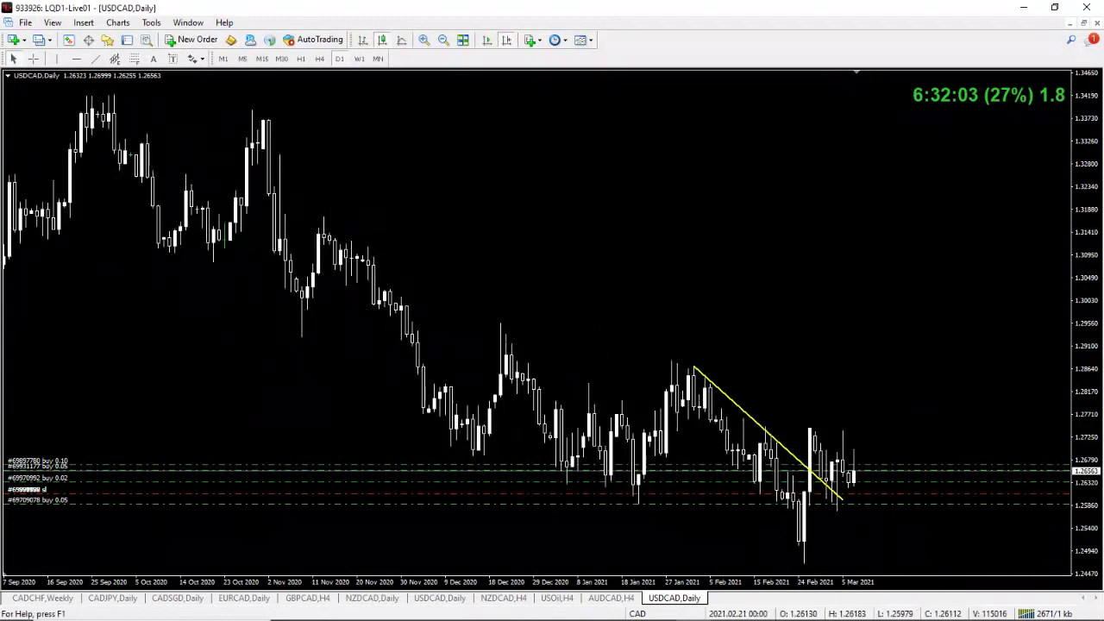
left_click(659, 607)
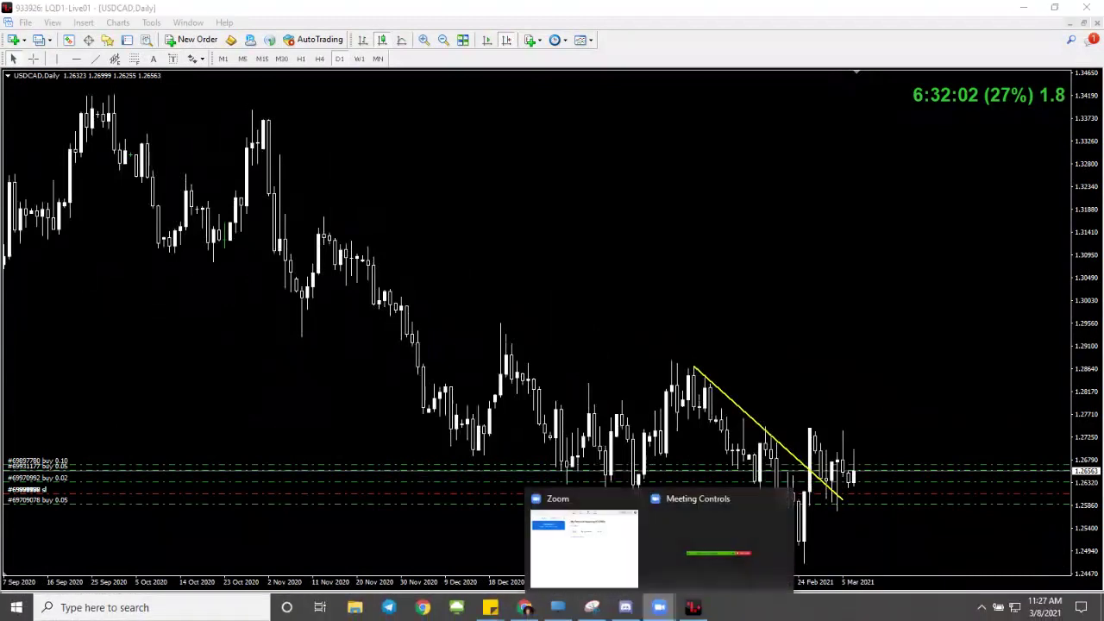
left_click(719, 552)
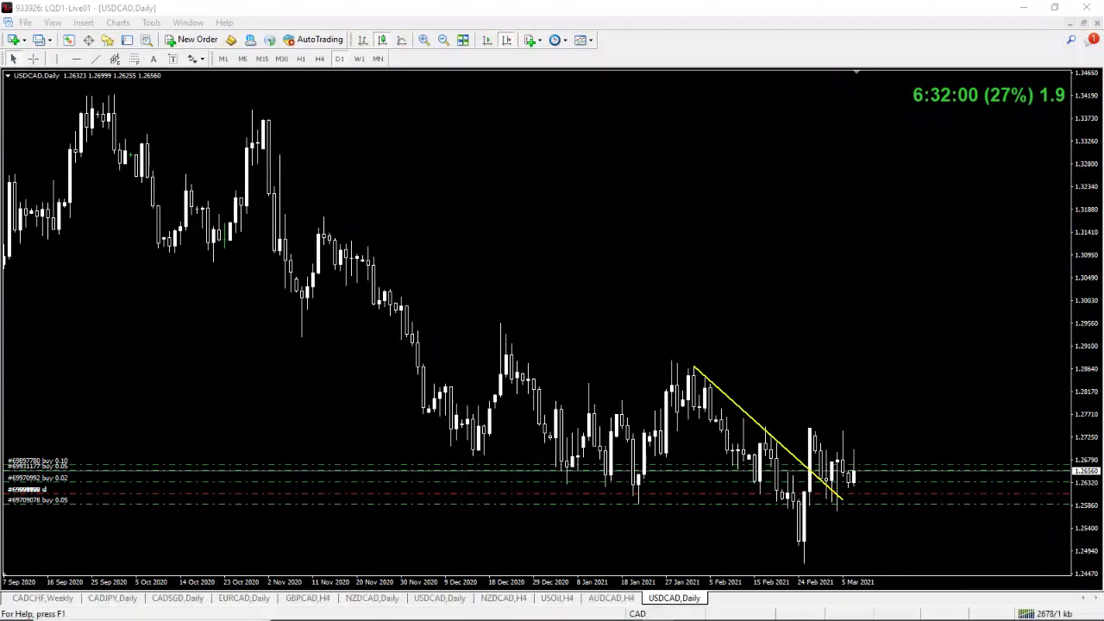